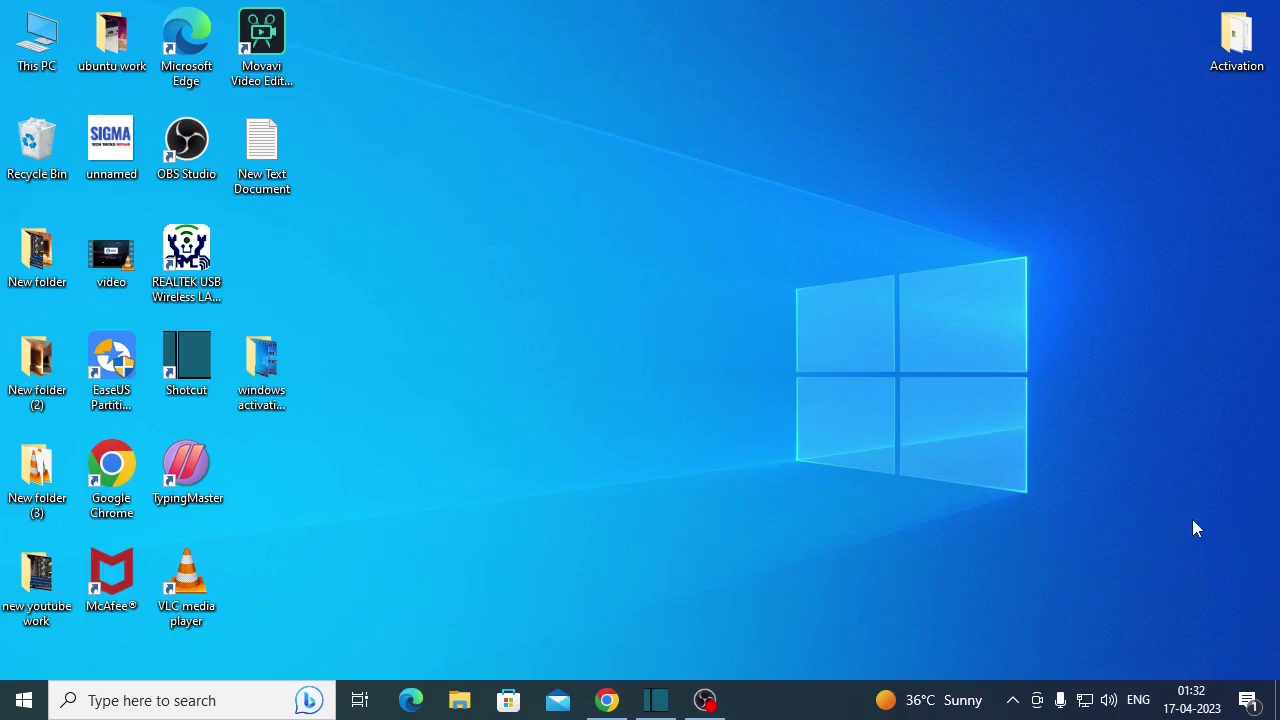
# Step: Confirm via This PC's About and Activation pages that Windows 10 Pro is not activated, then close Settings
pyautogui.rightClick(40, 55)
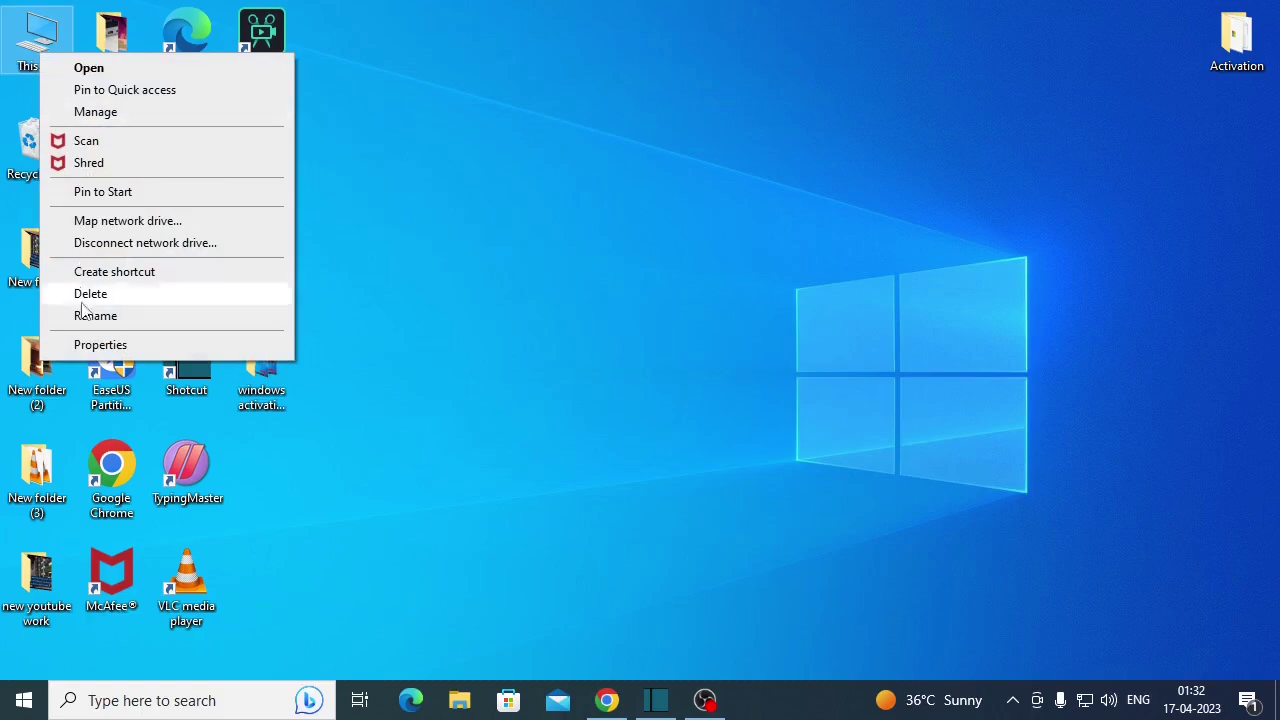
pyautogui.click(104, 344)
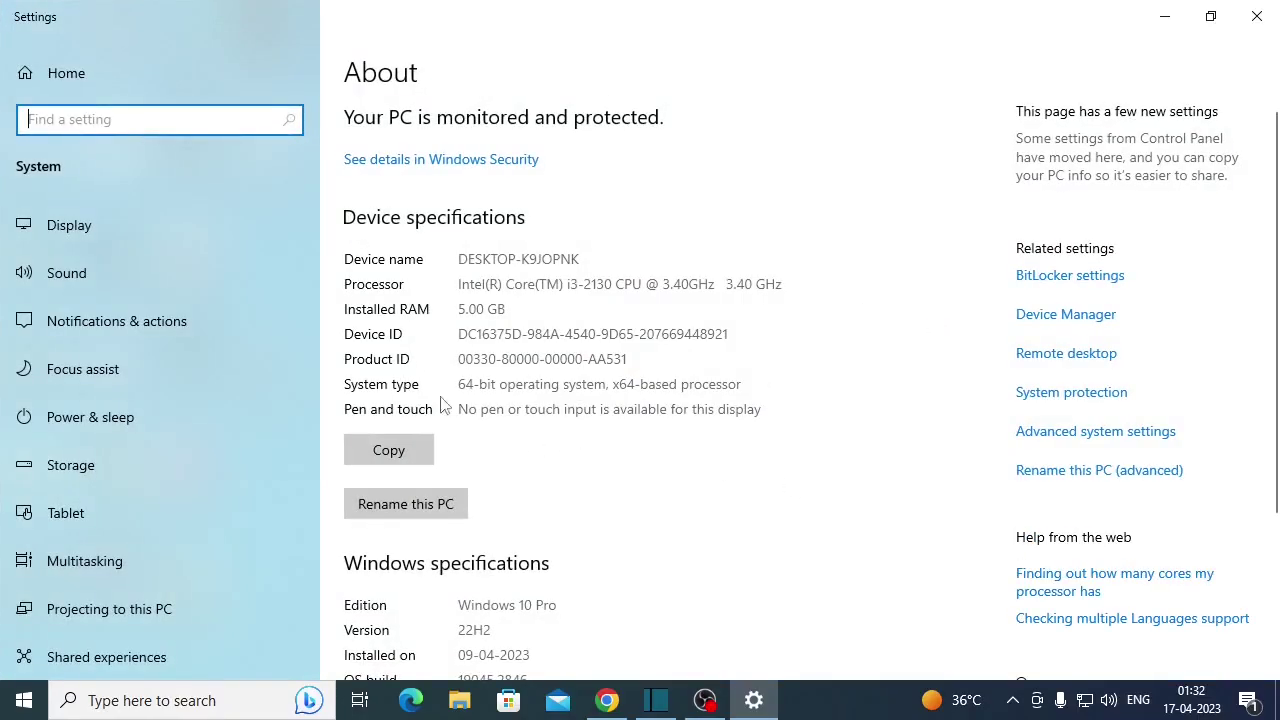
pyautogui.scroll(-2, 600, 415)
pyautogui.scroll(-3, 510, 420)
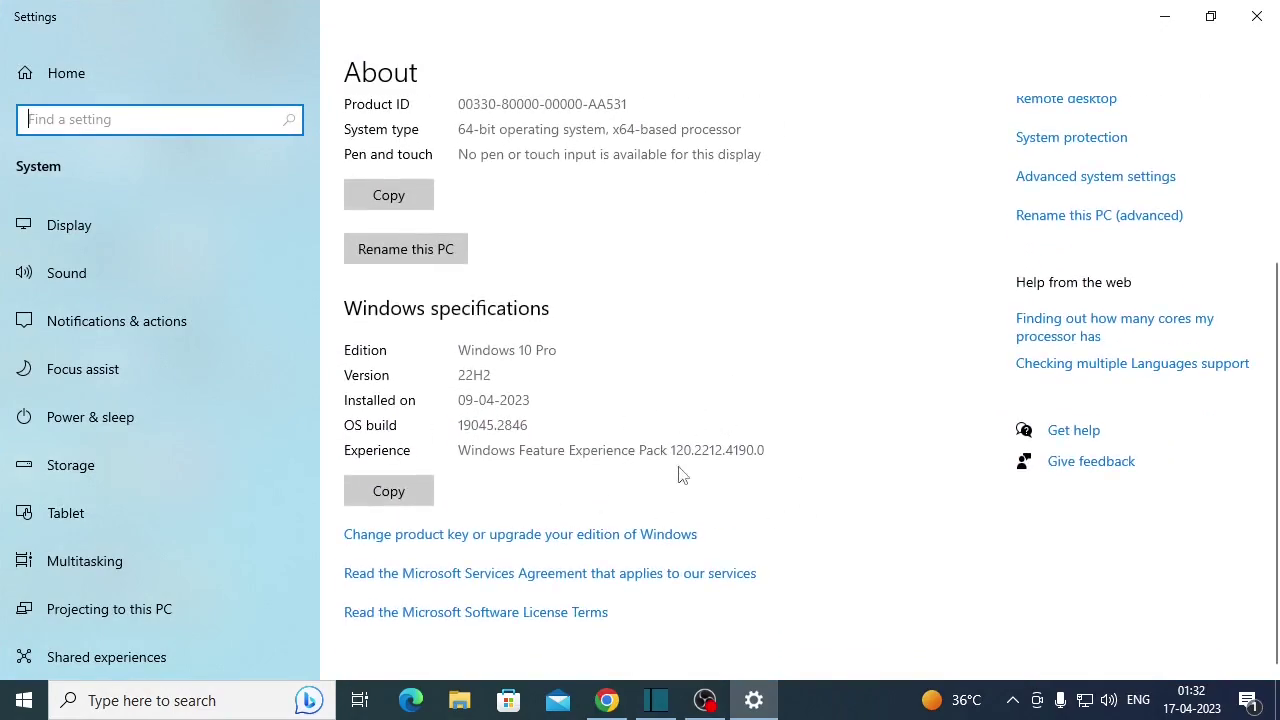
pyautogui.scroll(3, 726, 400)
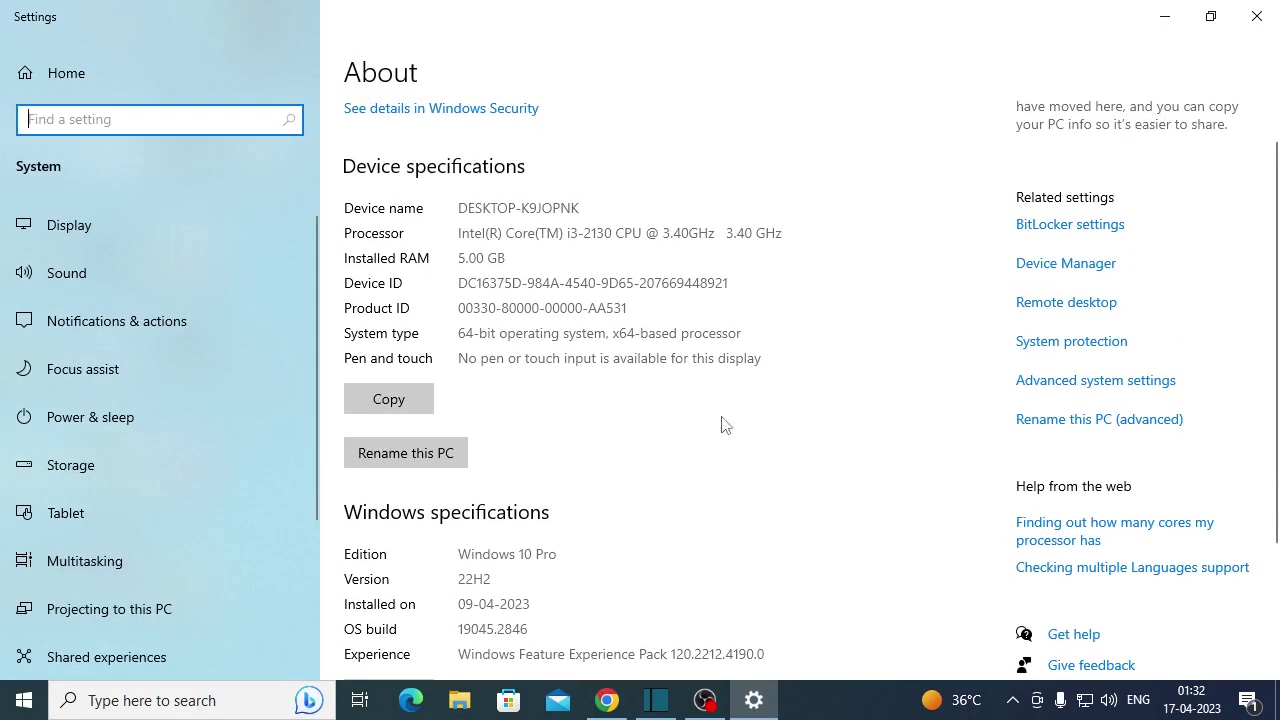
pyautogui.scroll(-3, 823, 248)
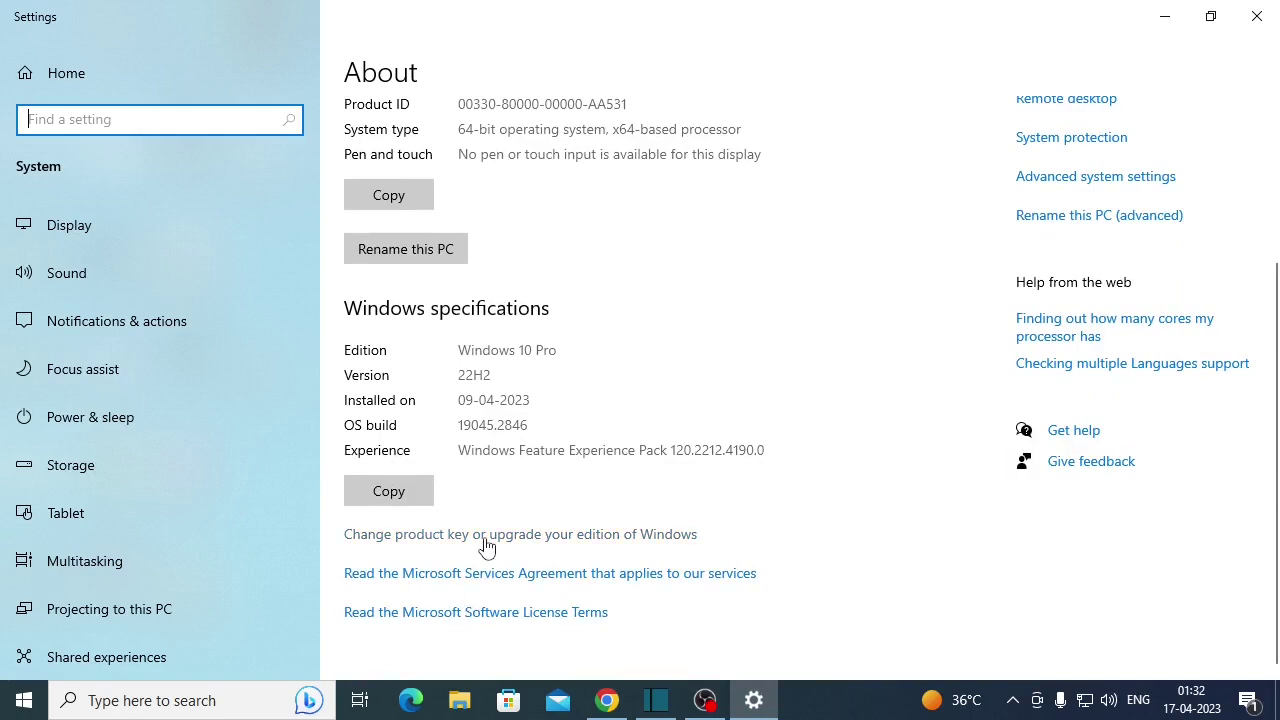
pyautogui.click(486, 541)
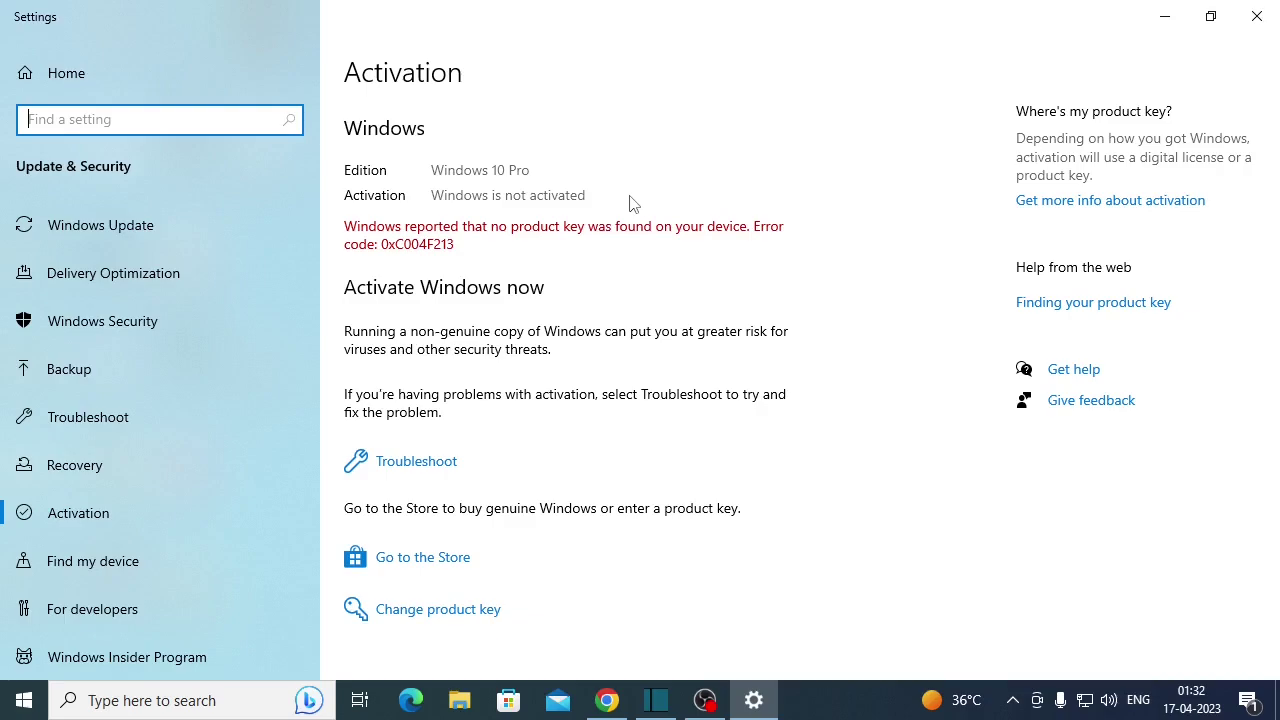
pyautogui.click(1257, 16)
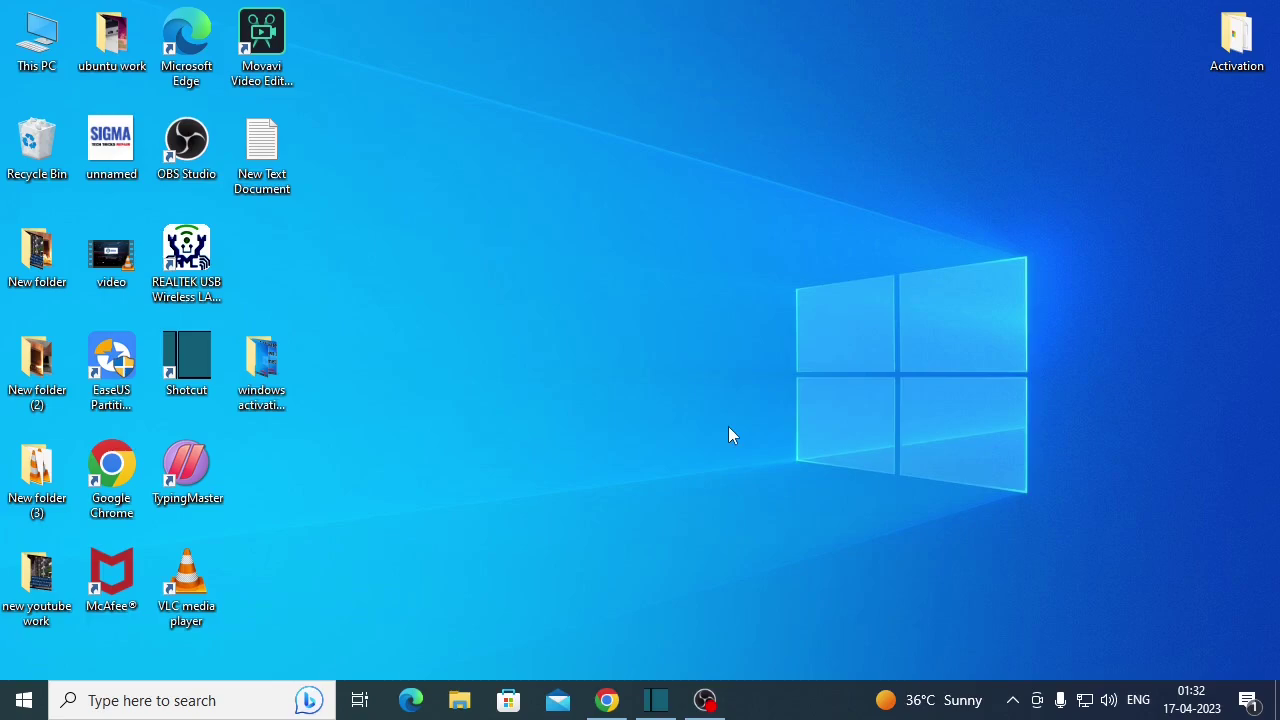
pyautogui.rightClick(40, 49)
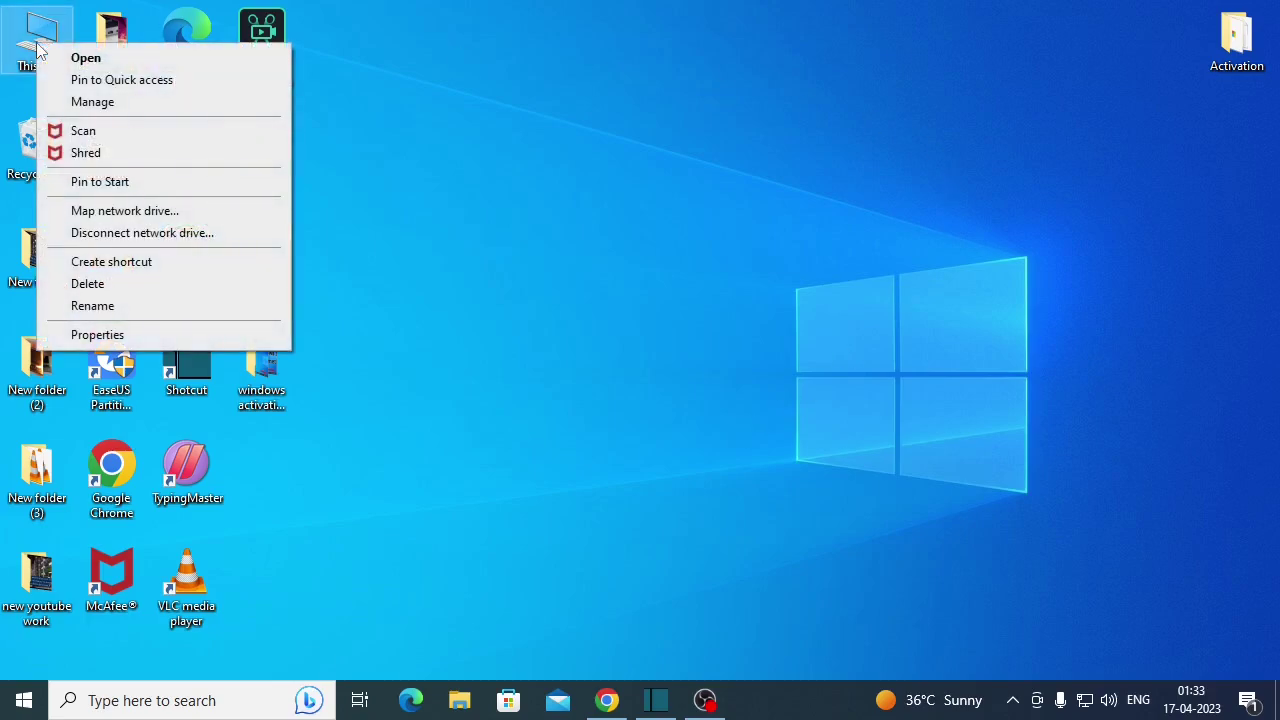
pyautogui.click(114, 334)
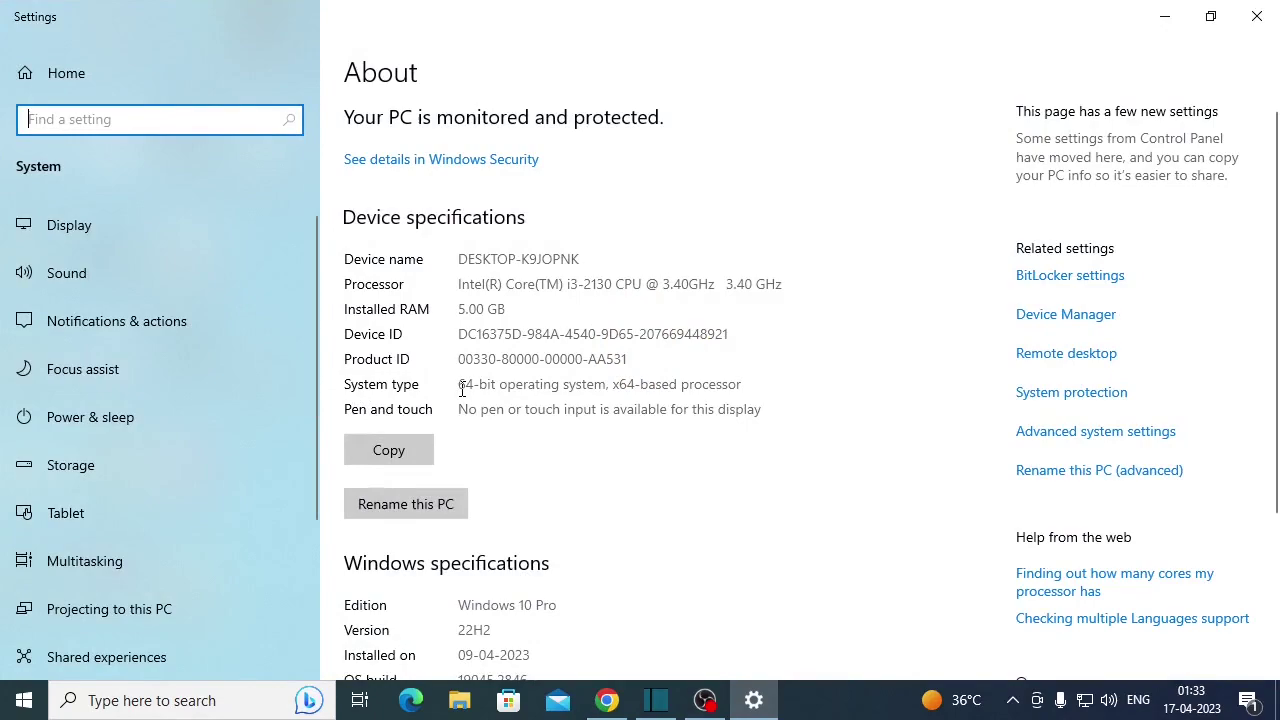
pyautogui.click(586, 476)
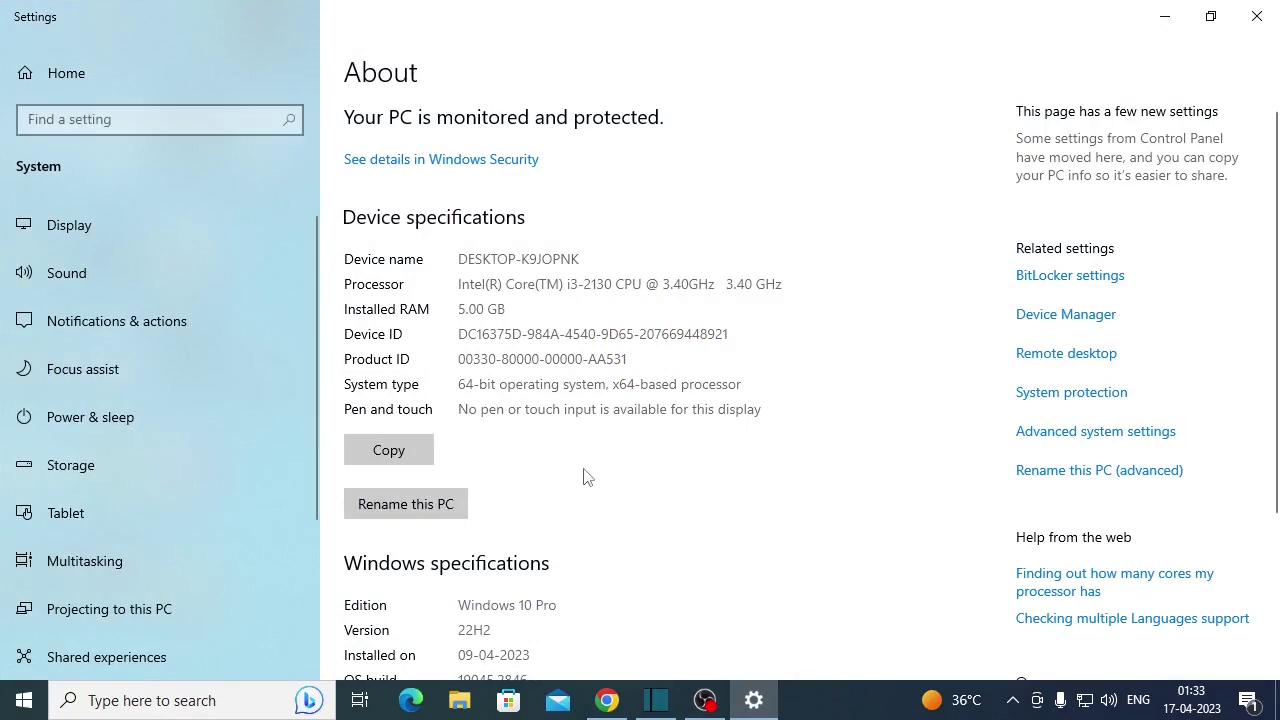
pyautogui.click(1257, 17)
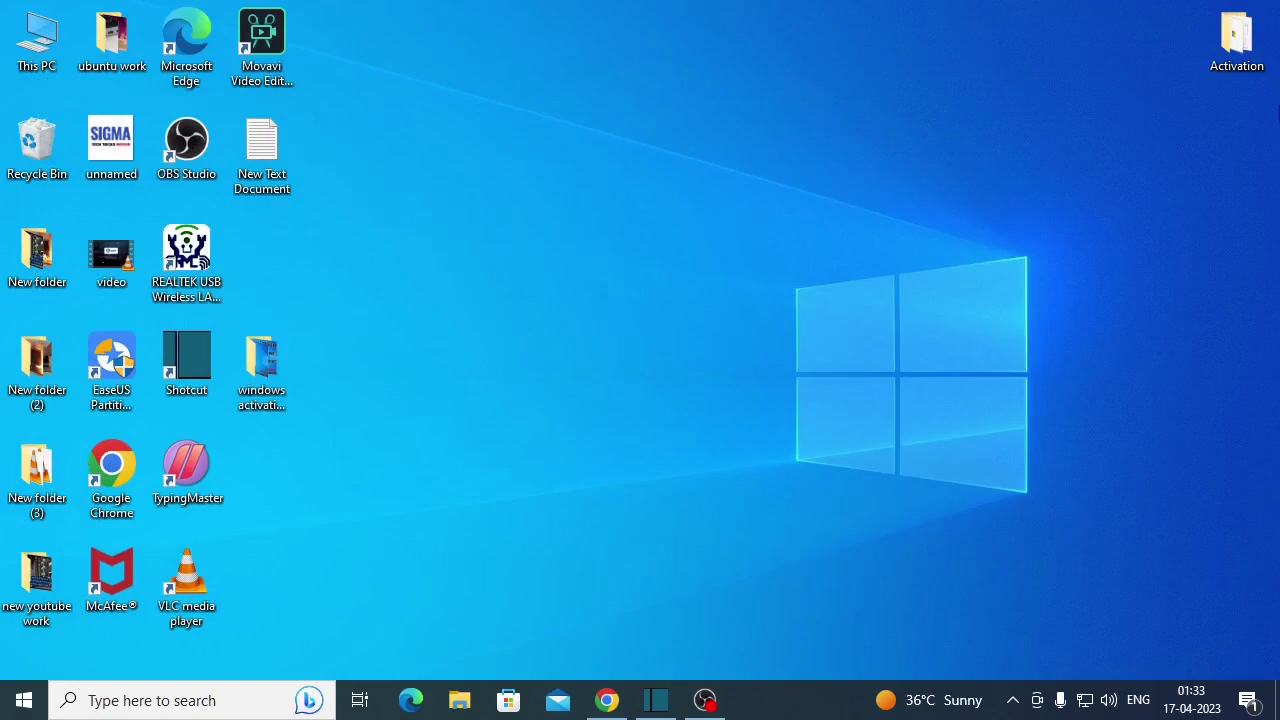
# Step: Open the desktop Activation folder to show AAct, AAct_x64 and the instructions file
pyautogui.click(1240, 30)
pyautogui.doubleClick(1240, 30)
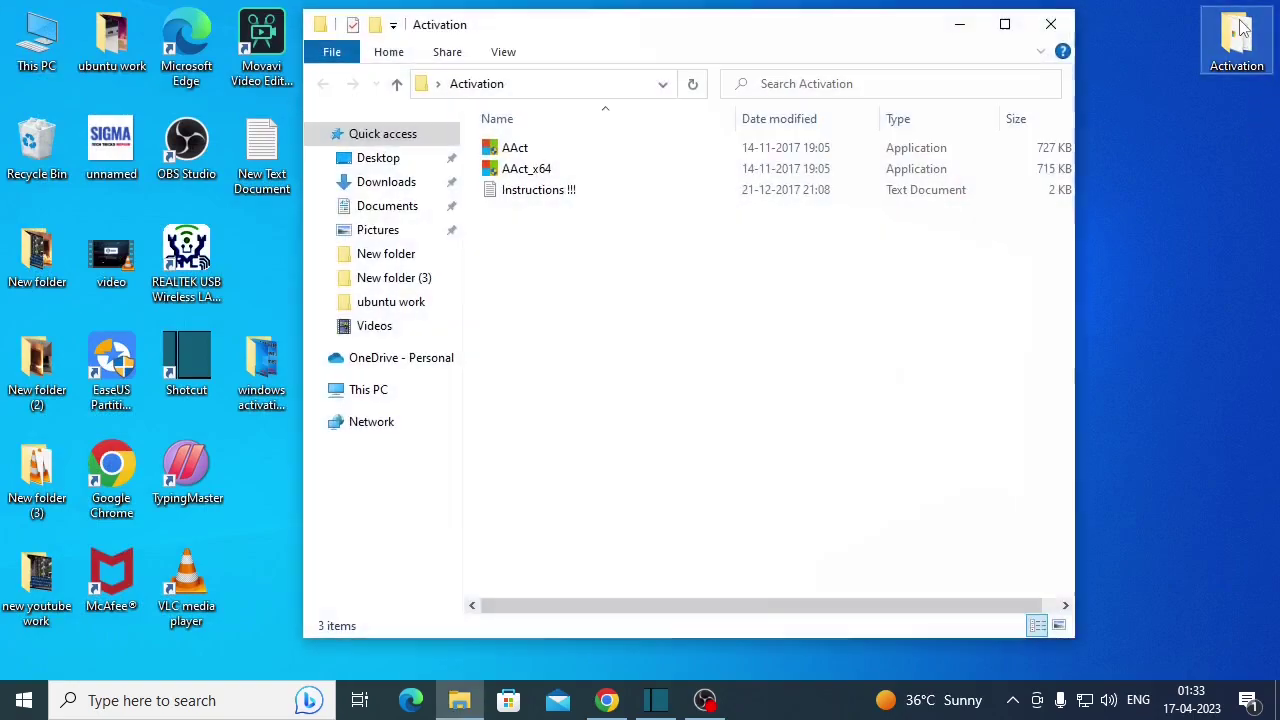
pyautogui.moveTo(690, 27); pyautogui.dragTo(621, 33)
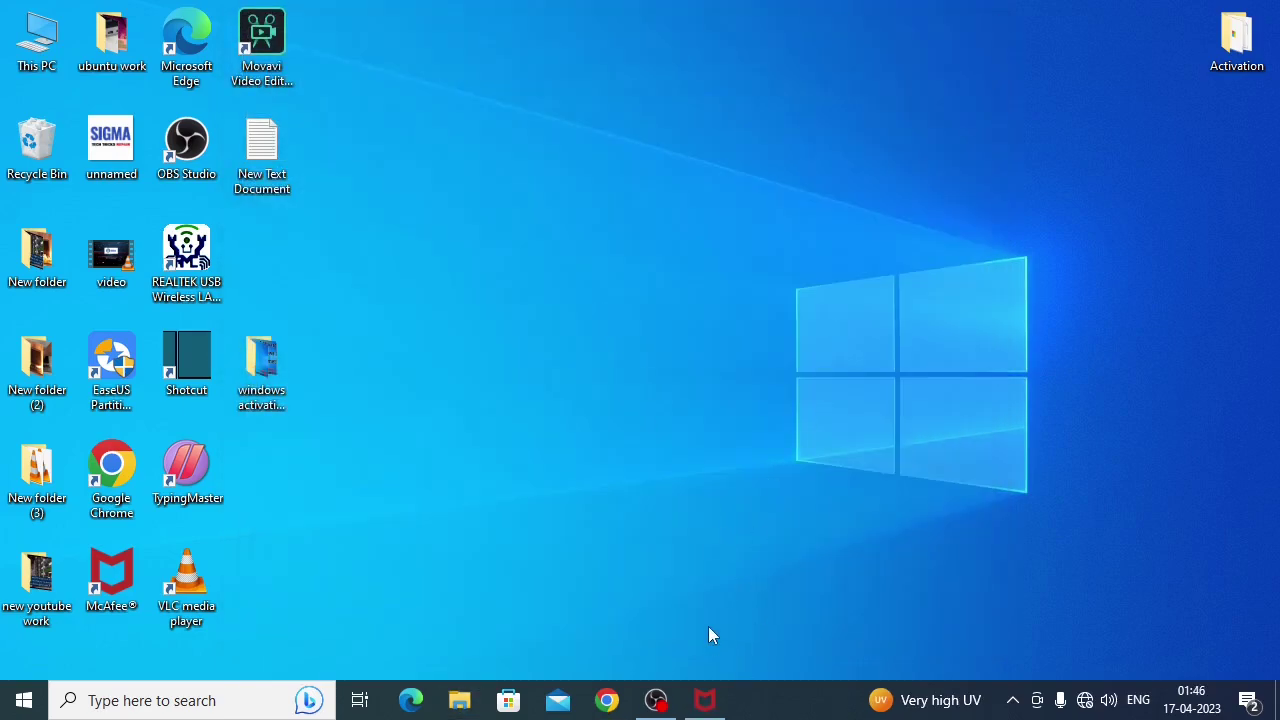
# Step: Turn off McAfee real-time scanning
pyautogui.click(705, 700)
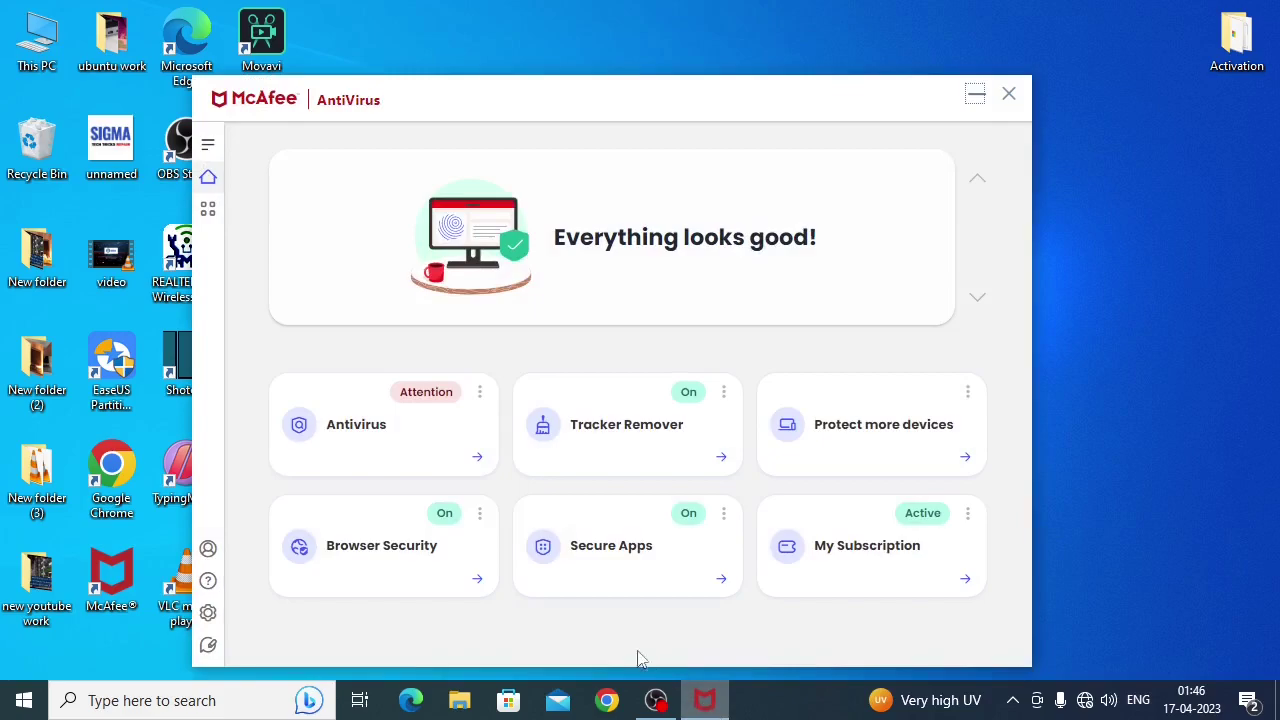
pyautogui.click(208, 208)
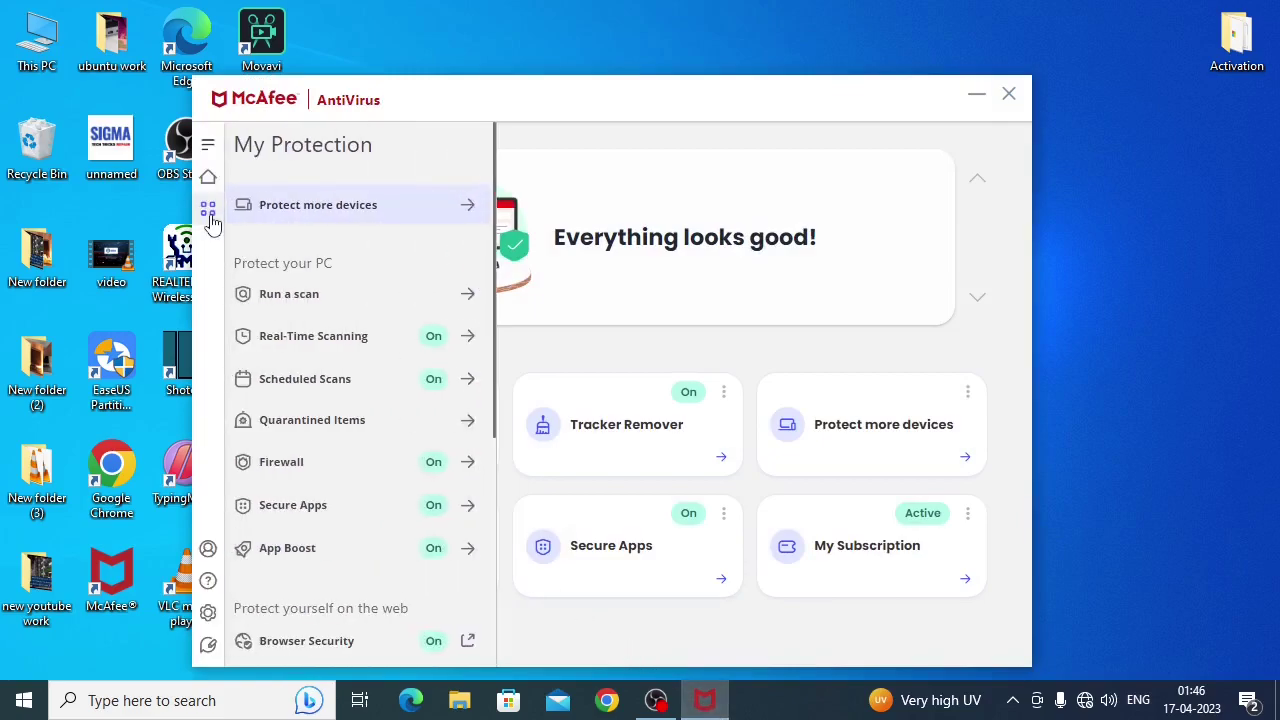
pyautogui.click(406, 345)
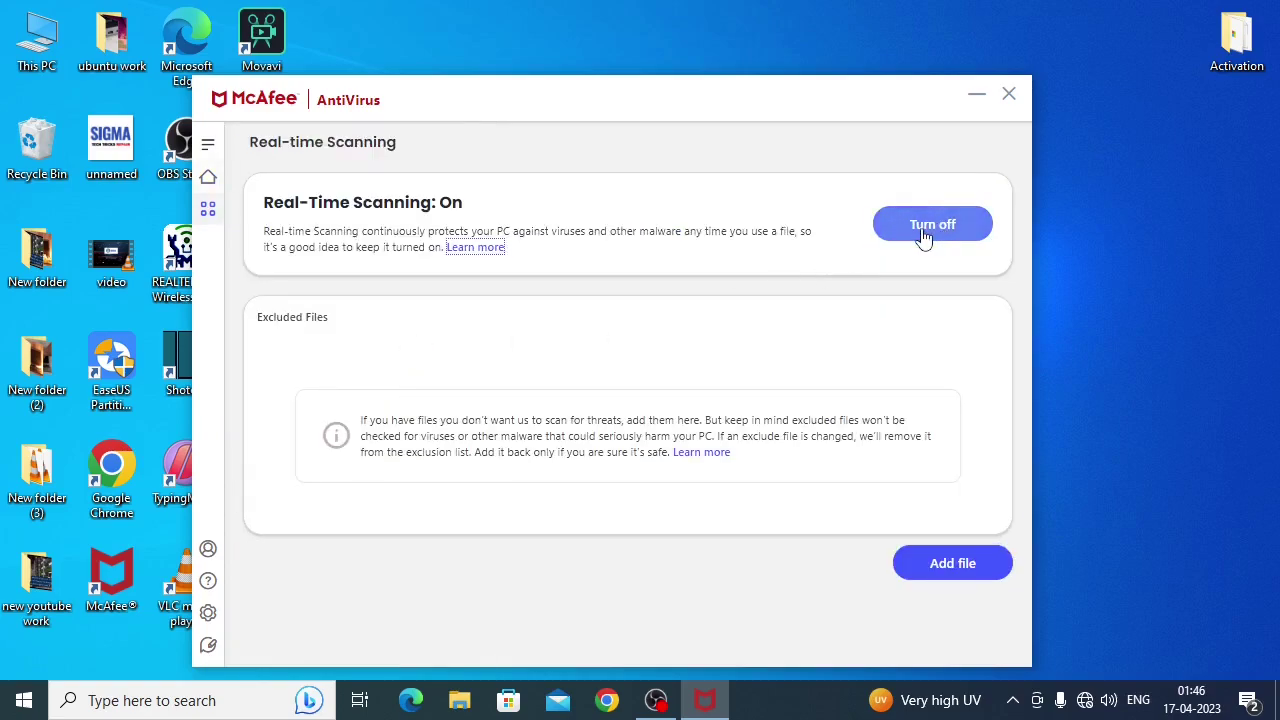
pyautogui.click(922, 228)
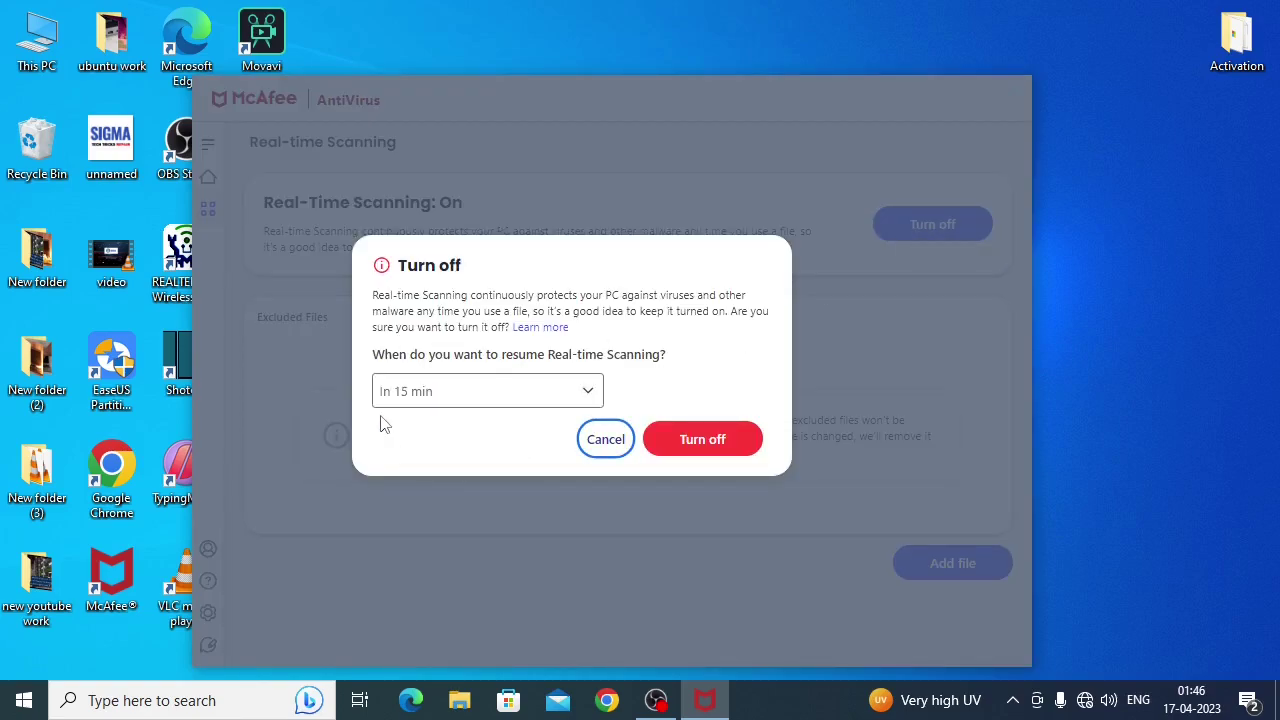
pyautogui.click(706, 457)
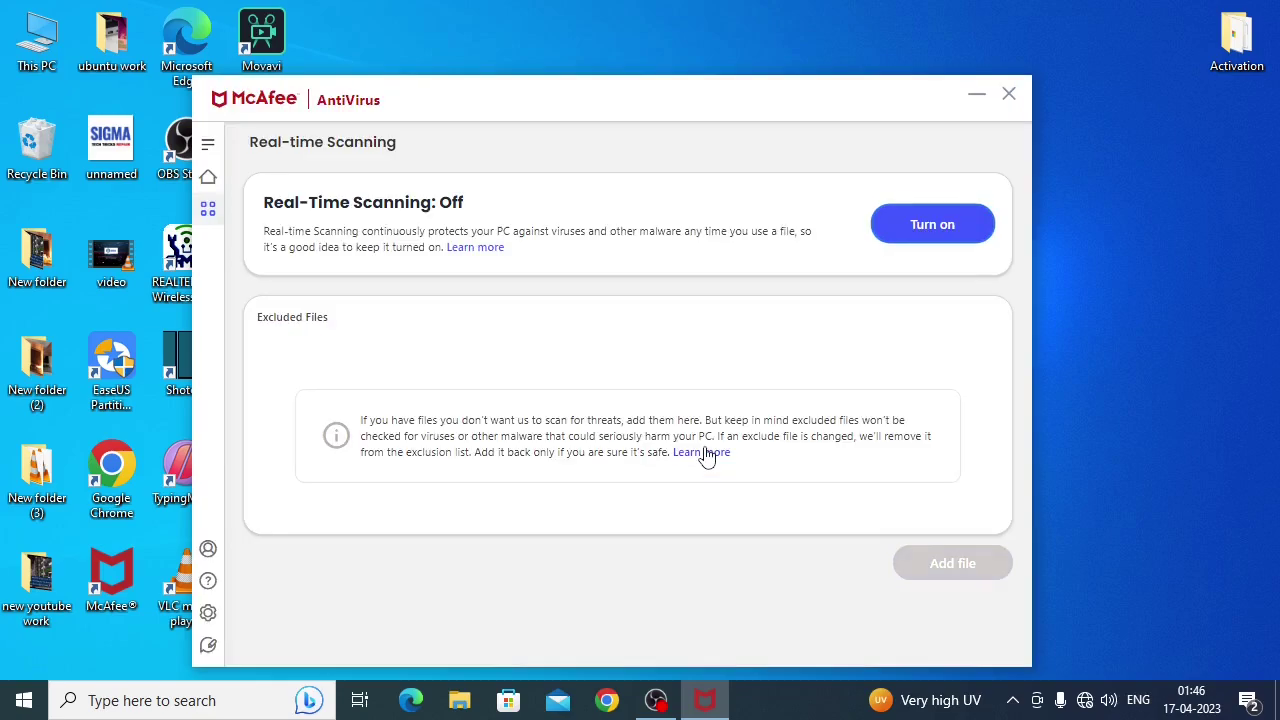
# Step: Turn off the McAfee firewall
pyautogui.click(208, 208)
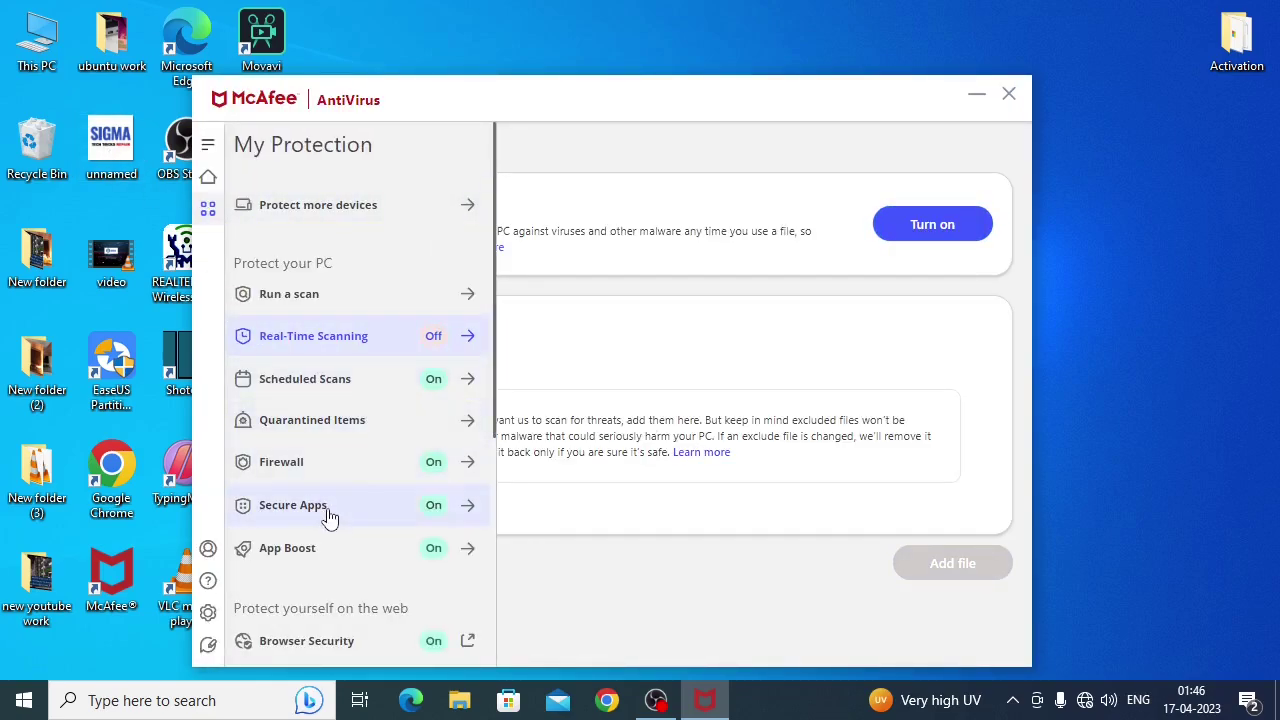
pyautogui.click(462, 461)
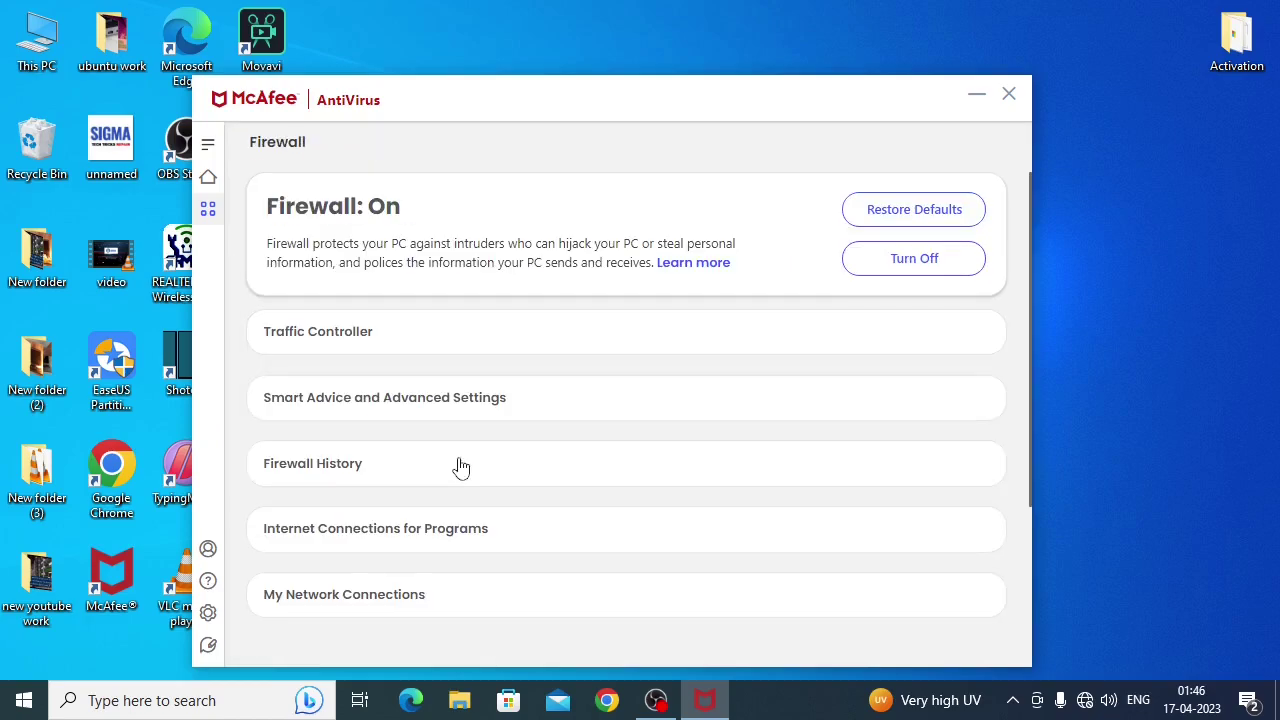
pyautogui.click(913, 258)
pyautogui.click(762, 479)
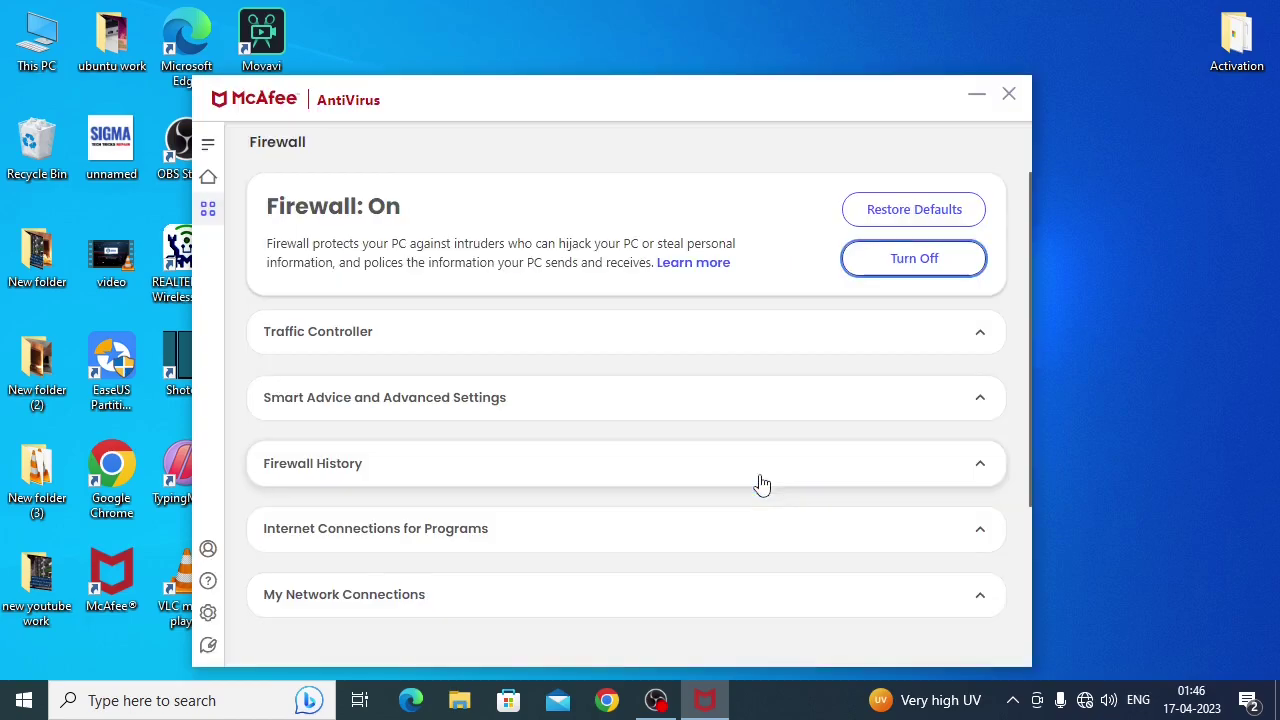
# Step: Check the McAfee scheduled scans settings, then minimize McAfee
pyautogui.click(208, 208)
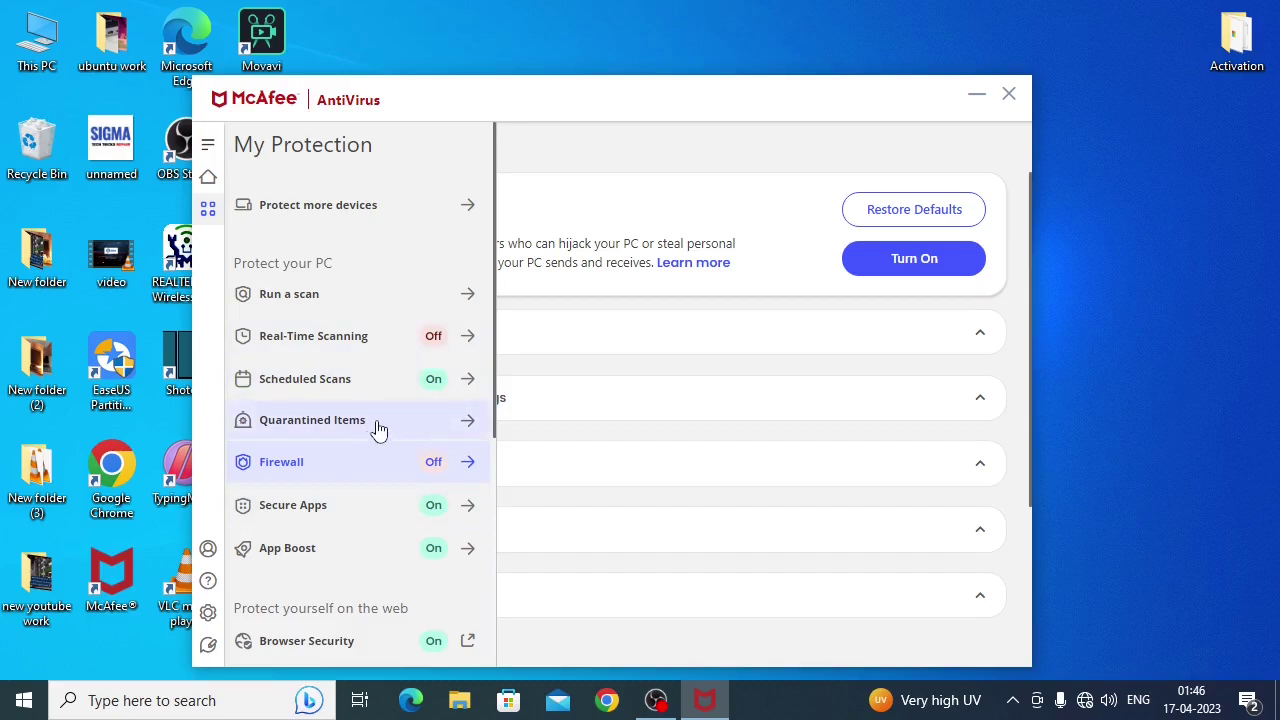
pyautogui.click(475, 380)
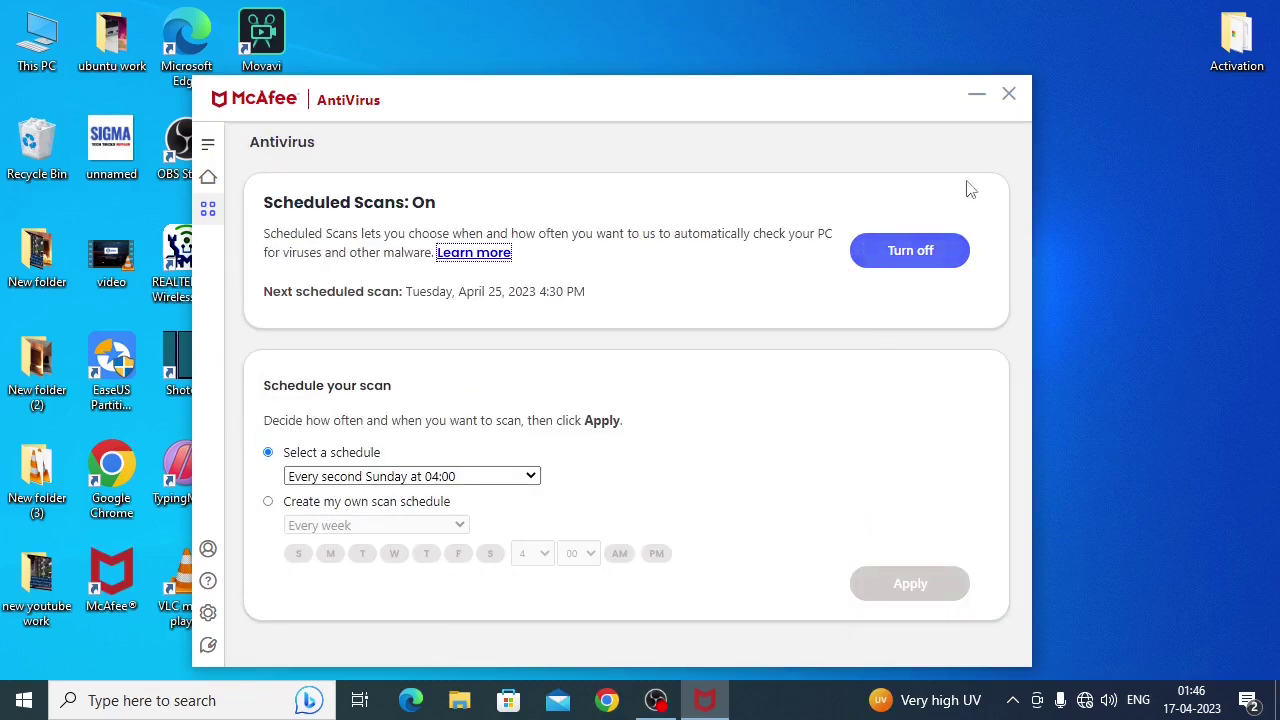
pyautogui.click(976, 95)
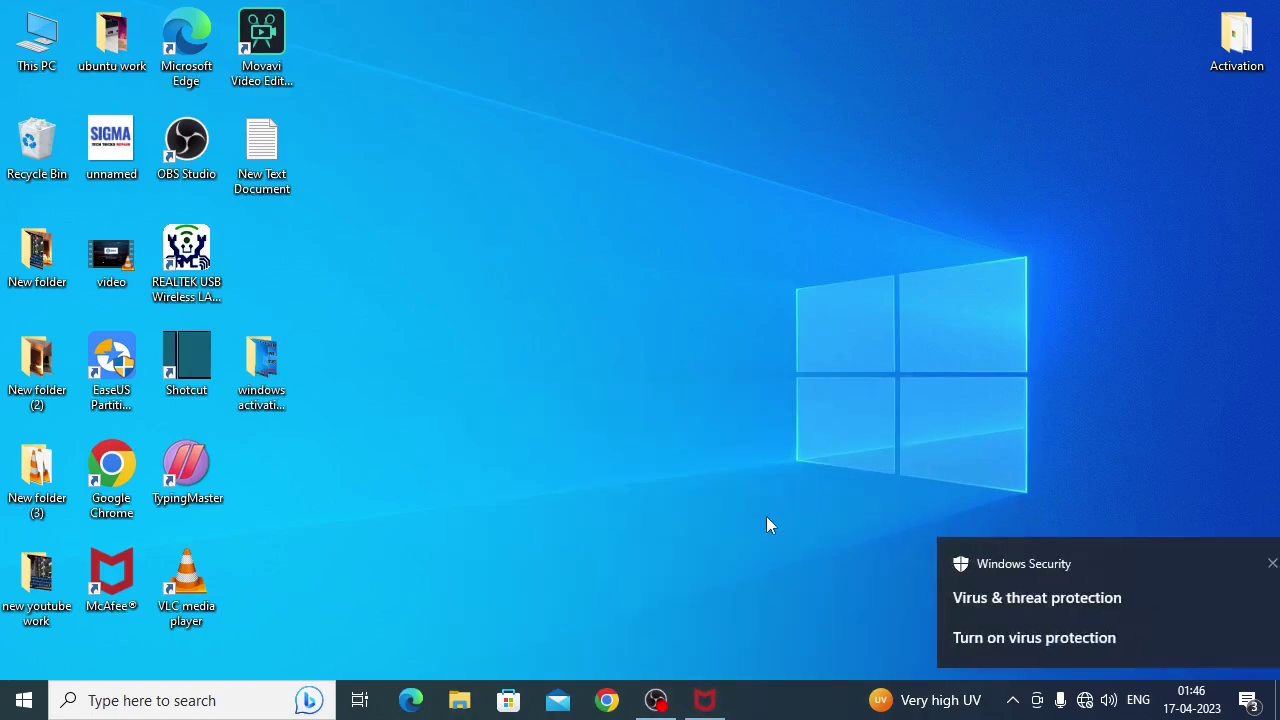
# Step: Run AAct from the Activation folder and install the Windows 10 Pro GVLK key
pyautogui.doubleClick(1240, 40)
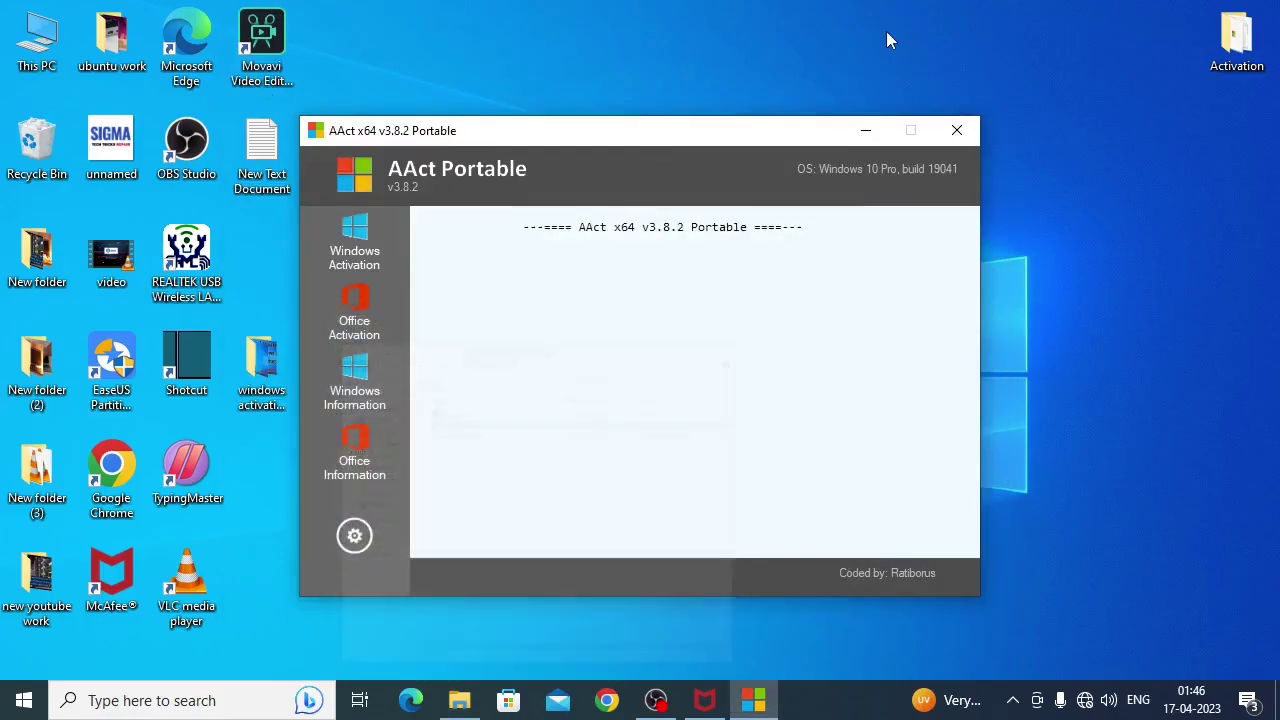
pyautogui.click(363, 541)
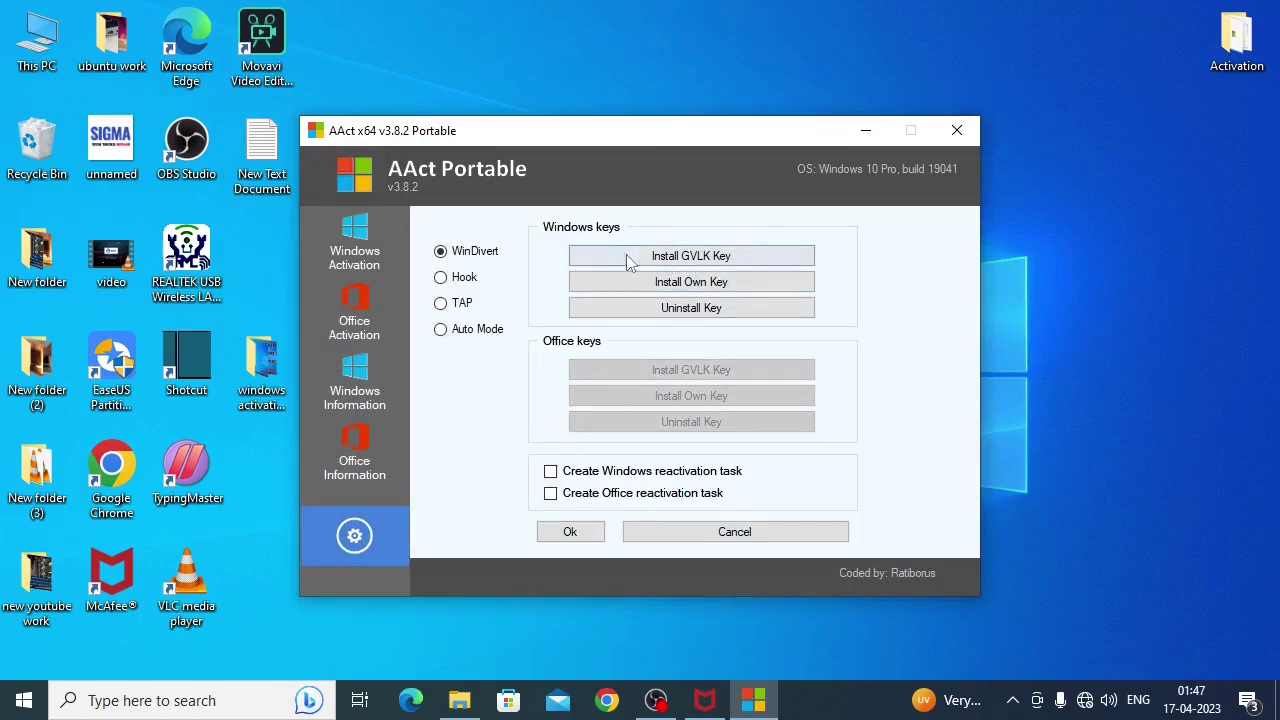
pyautogui.click(722, 257)
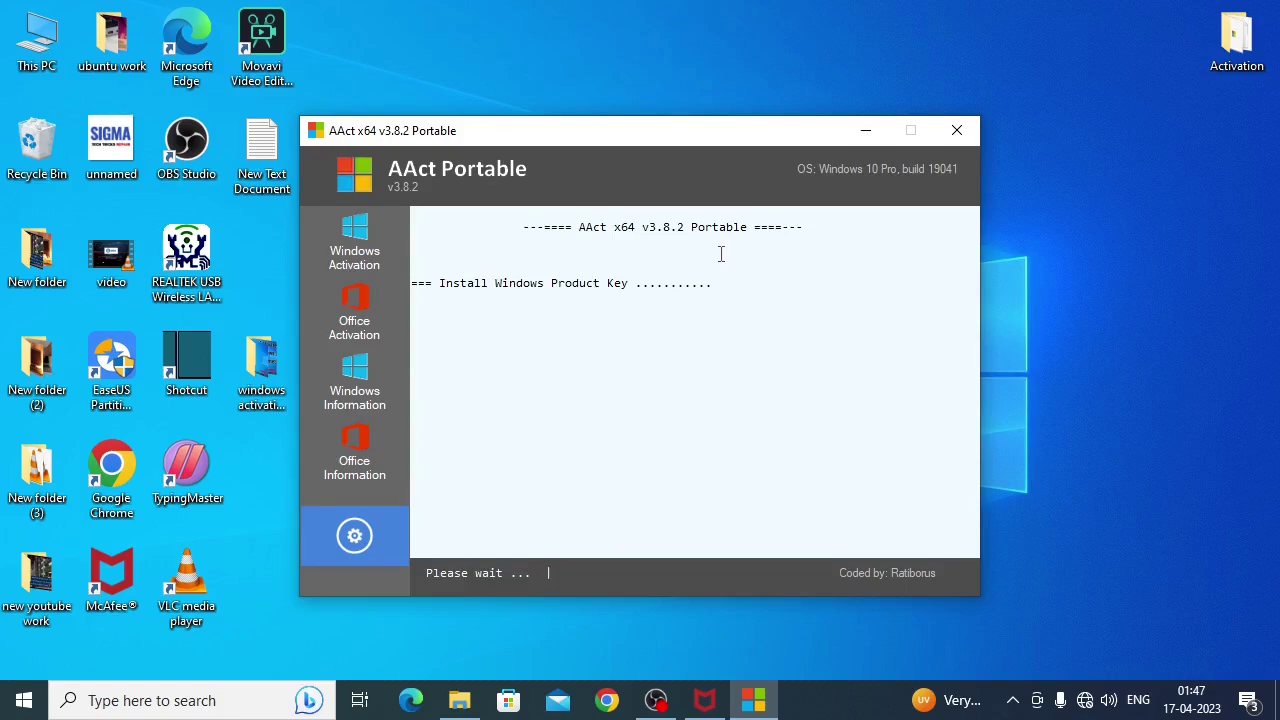
pyautogui.moveTo(648, 138)
pyautogui.mouseDown()
pyautogui.moveTo(766, 129)
pyautogui.moveTo(768, 111)
pyautogui.mouseUp()
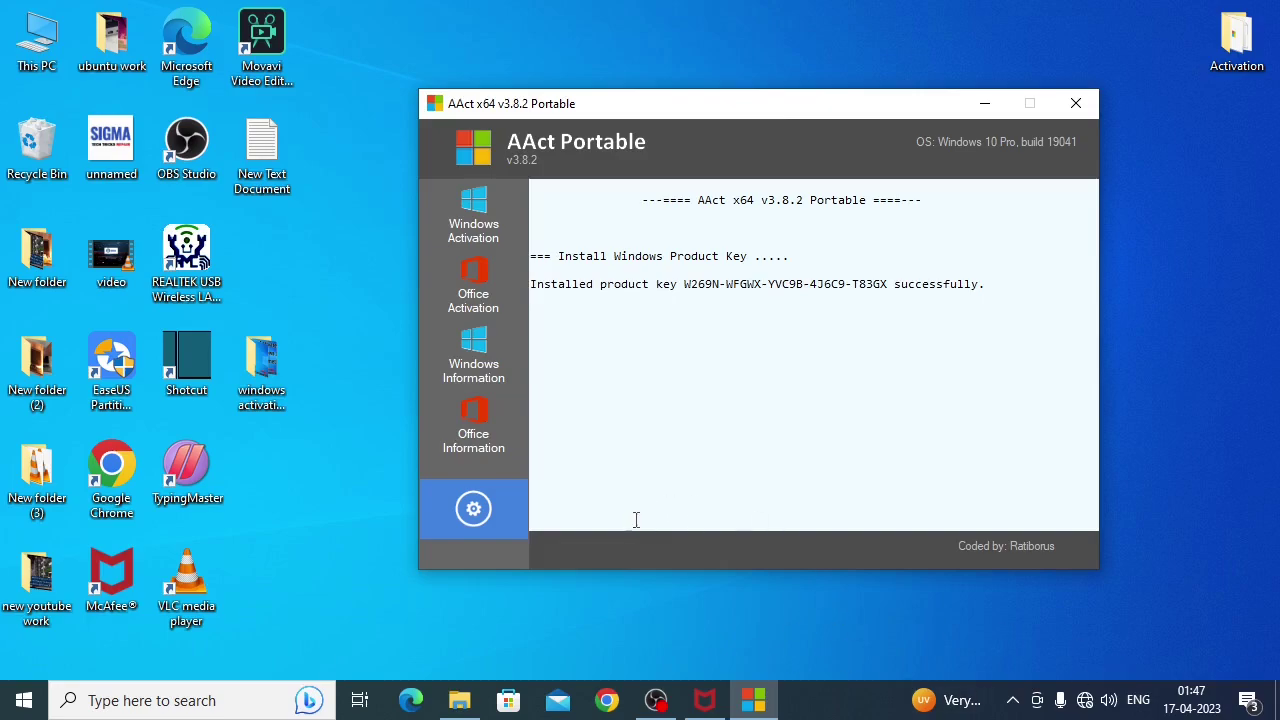
# Step: Run Windows Activation in AAct until 'Product activated successfully' appears, then close AAct
pyautogui.click(477, 222)
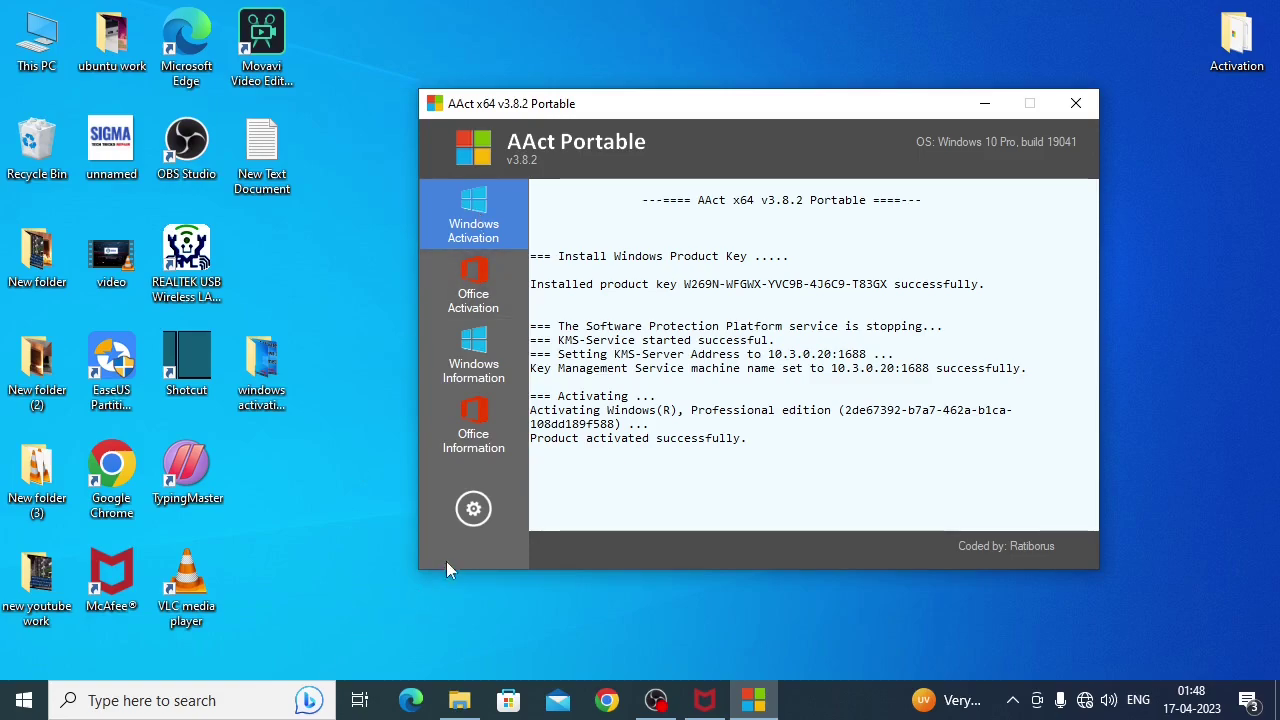
pyautogui.click(448, 525)
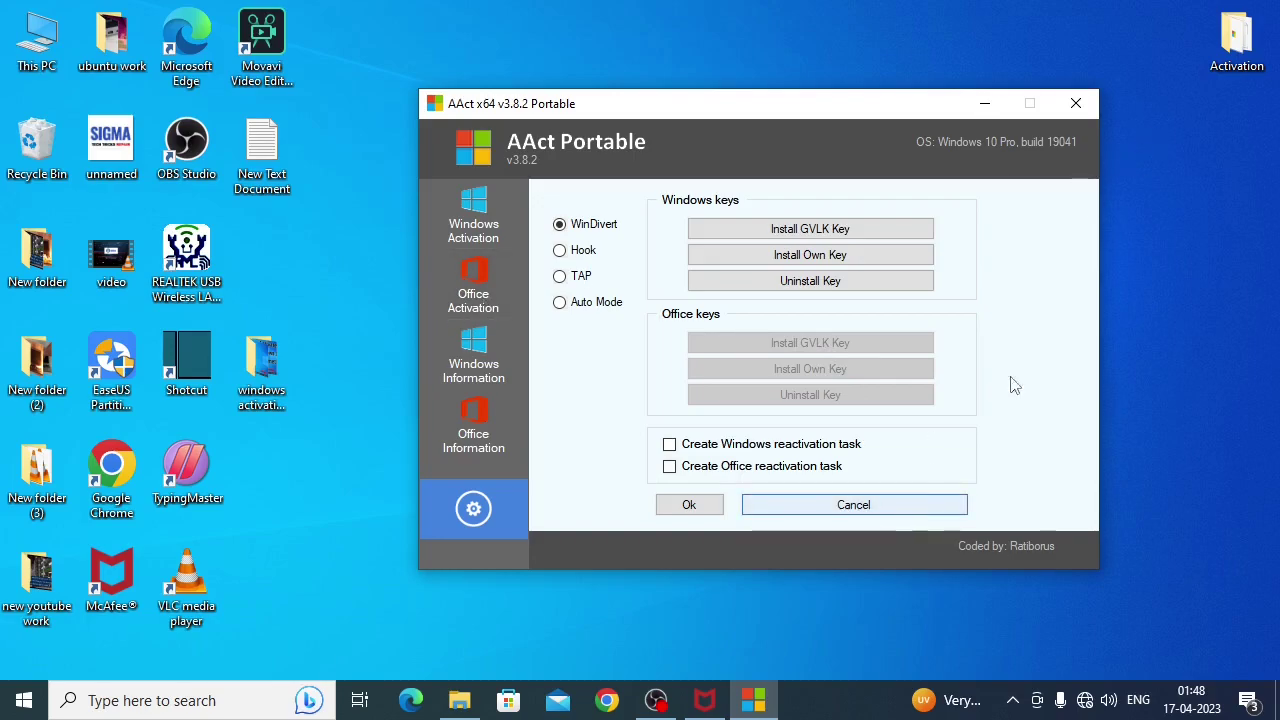
pyautogui.click(1094, 117)
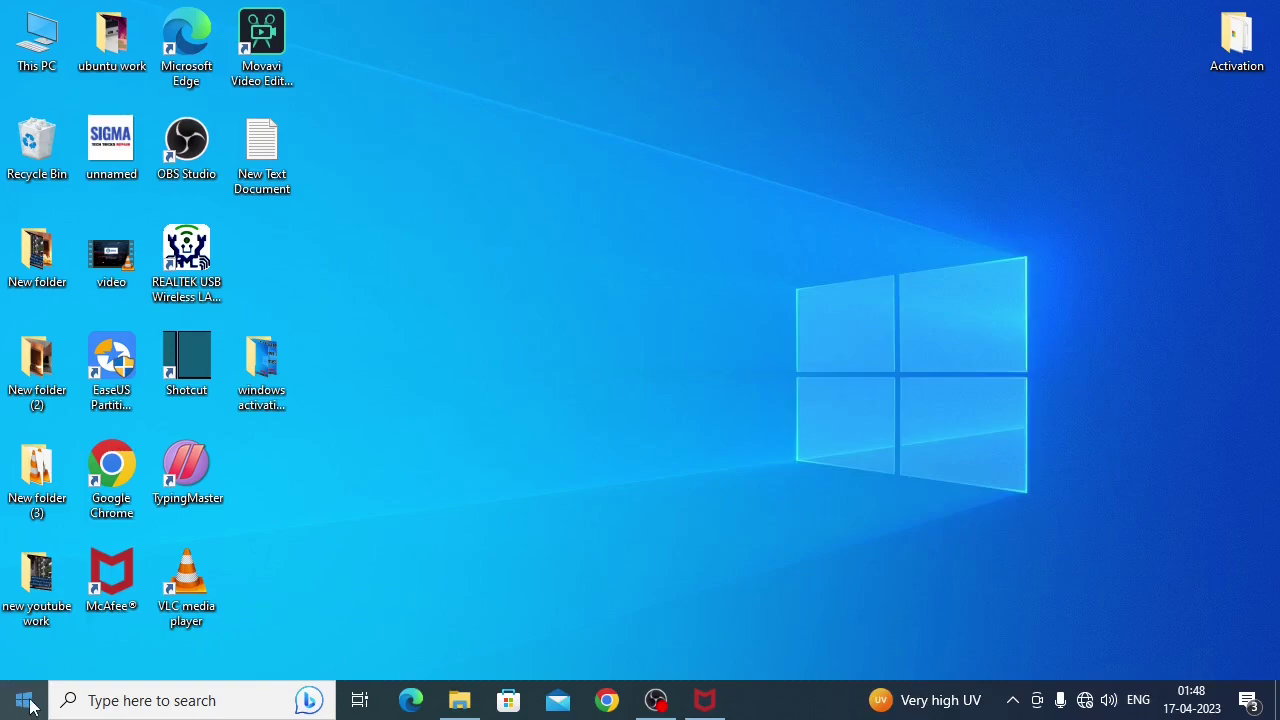
pyautogui.rightClick(29, 45)
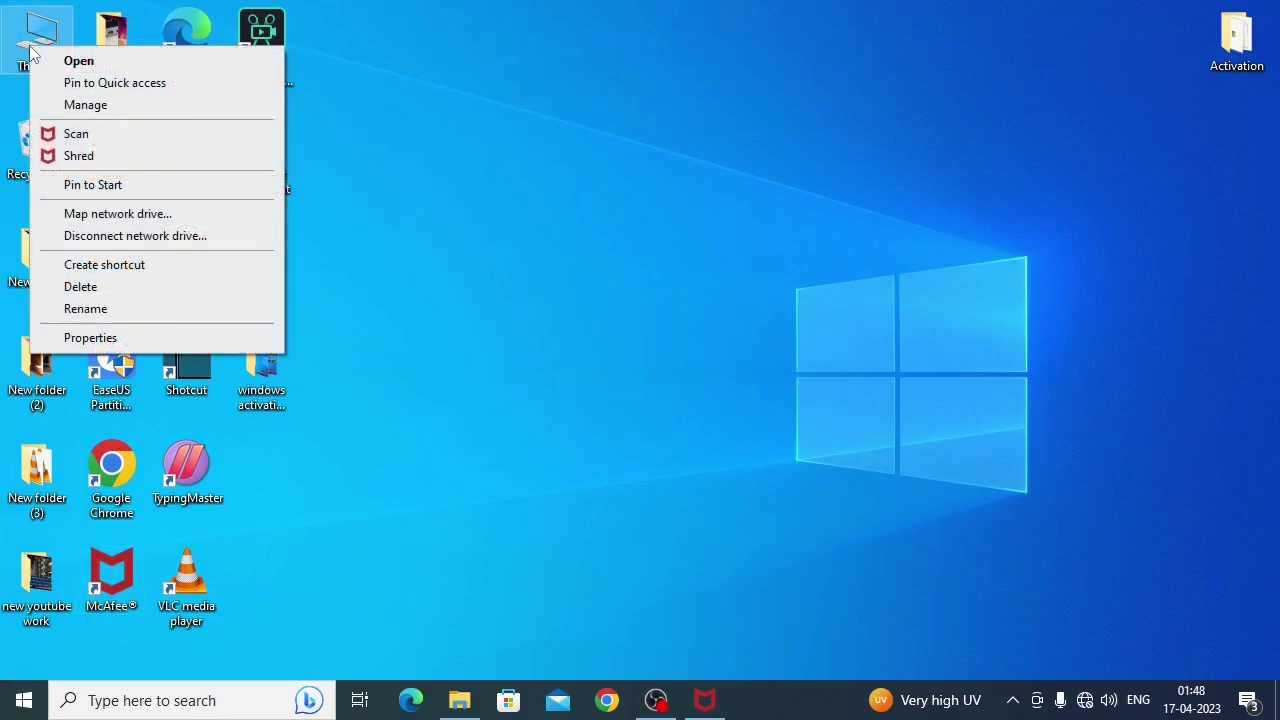
pyautogui.click(154, 335)
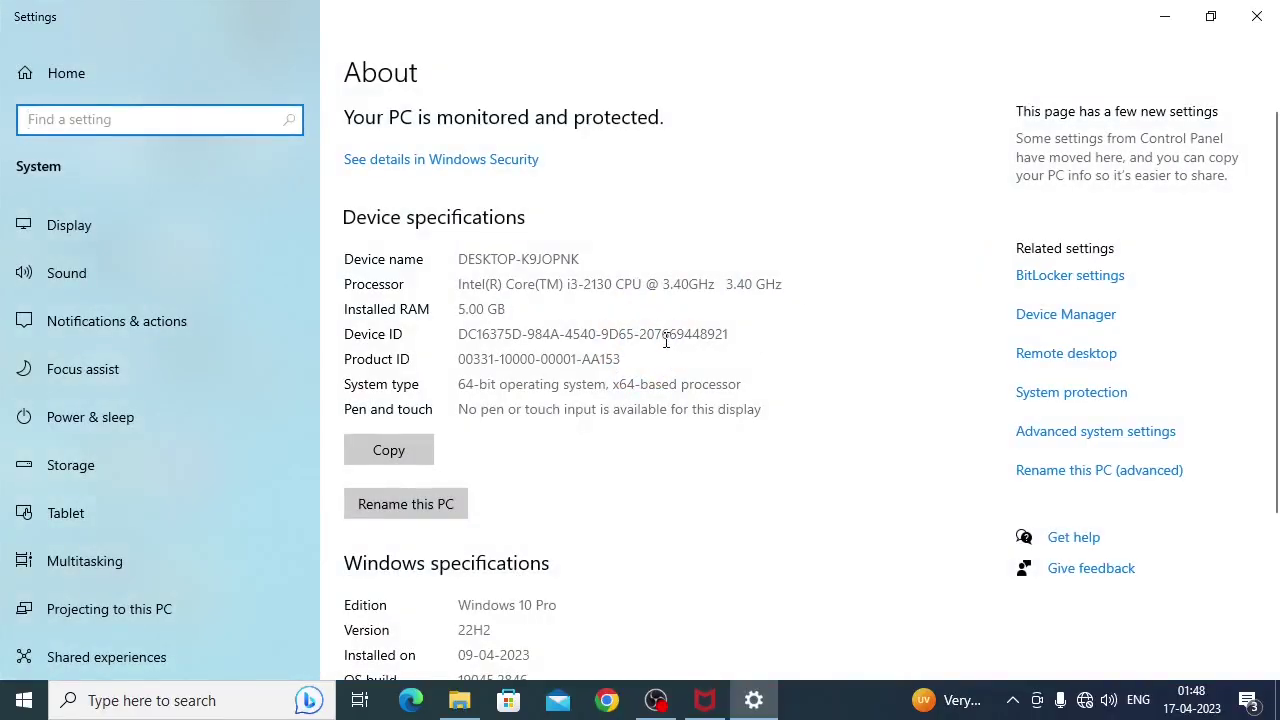
pyautogui.scroll(-2, 589, 284)
pyautogui.scroll(-2, 589, 284)
pyautogui.scroll(-1, 589, 284)
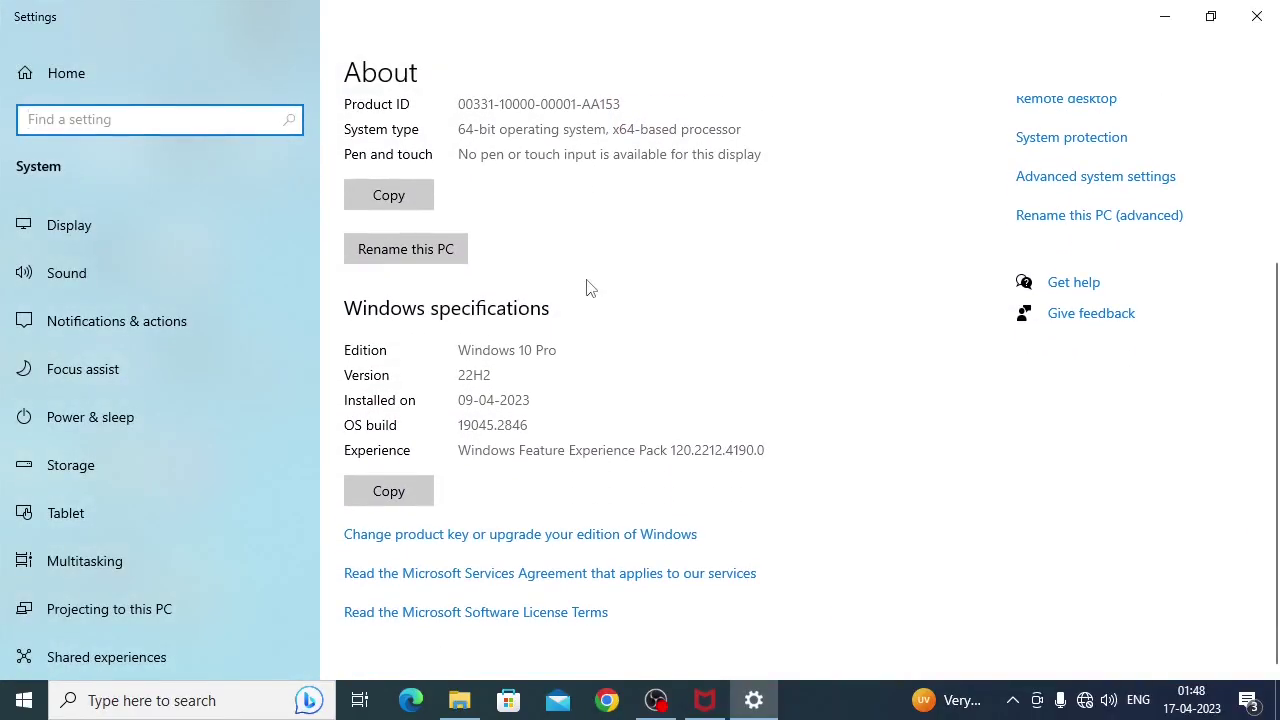
pyautogui.click(511, 537)
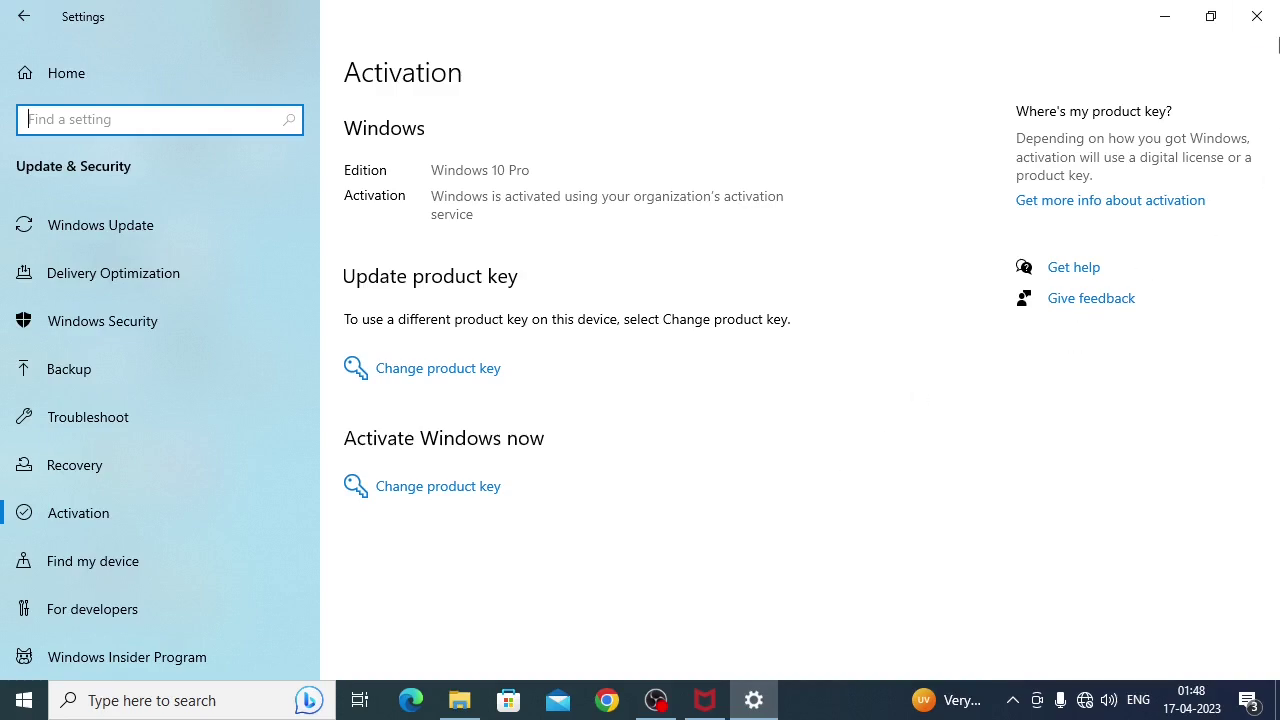
pyautogui.click(1256, 16)
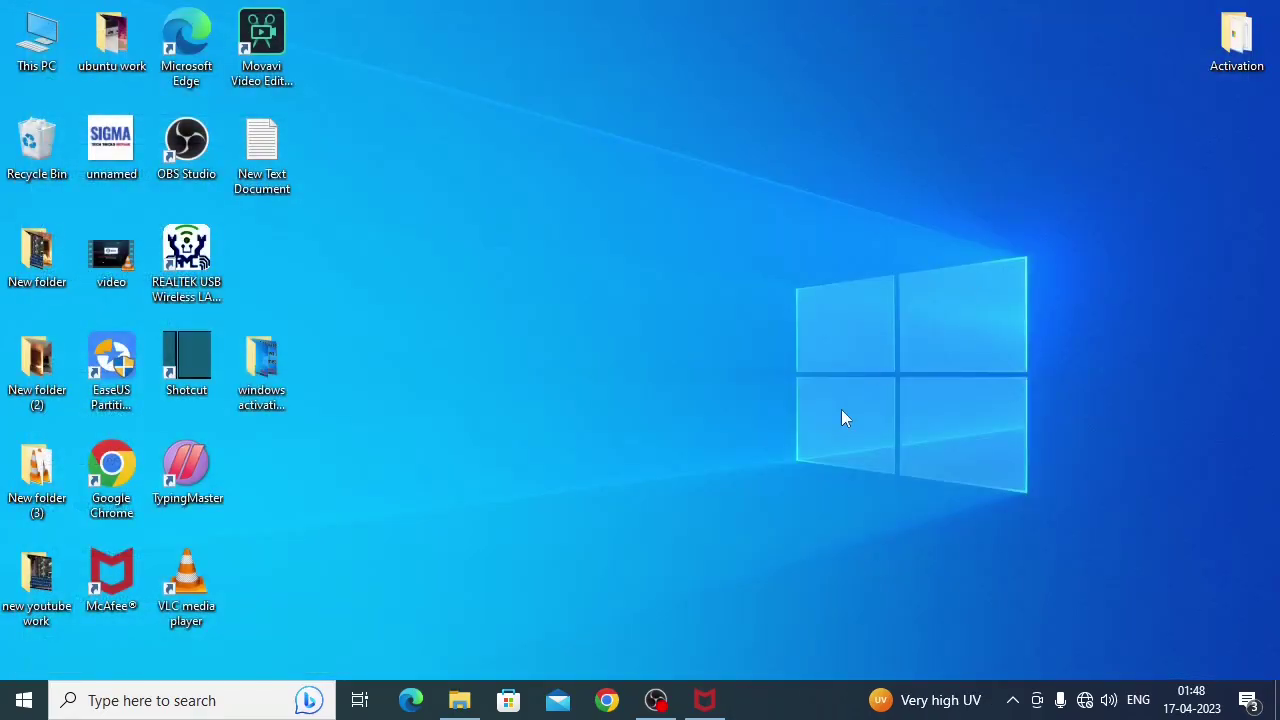